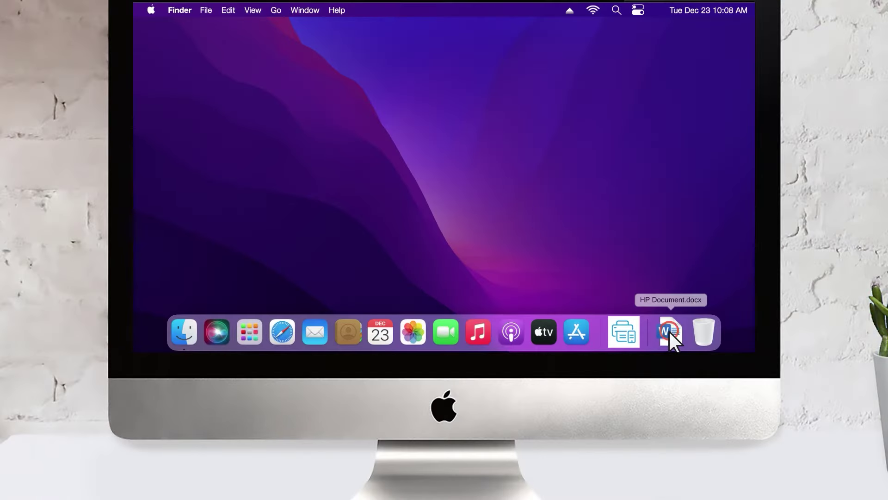
# Step: Open the HP Document in Word and bring up its Print dialog for the HP DeskJet 4100
pyautogui.click(668, 330)
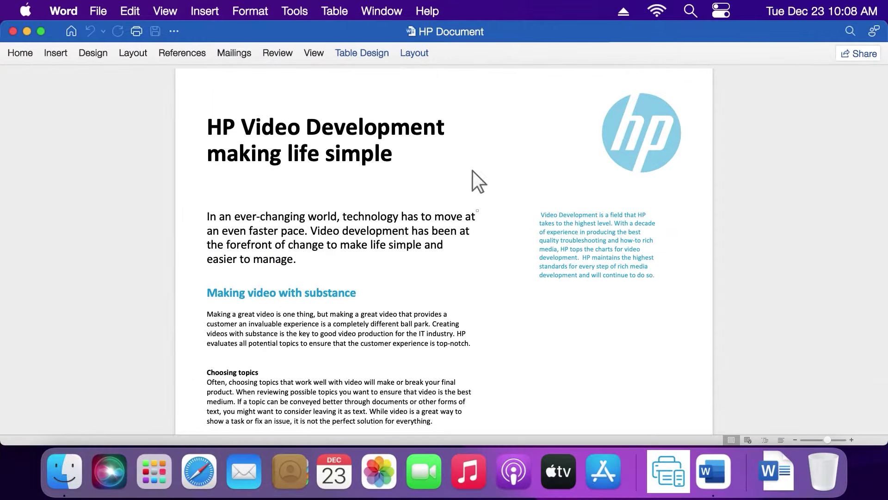
pyautogui.click(101, 12)
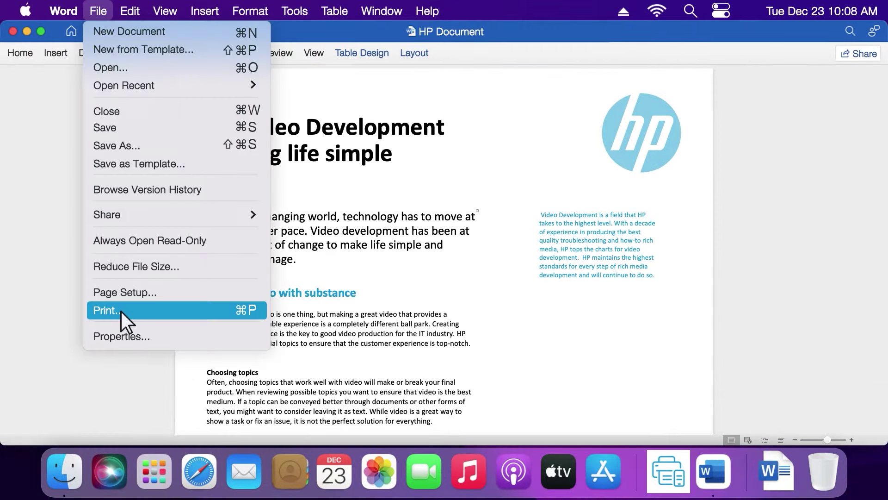
pyautogui.click(121, 311)
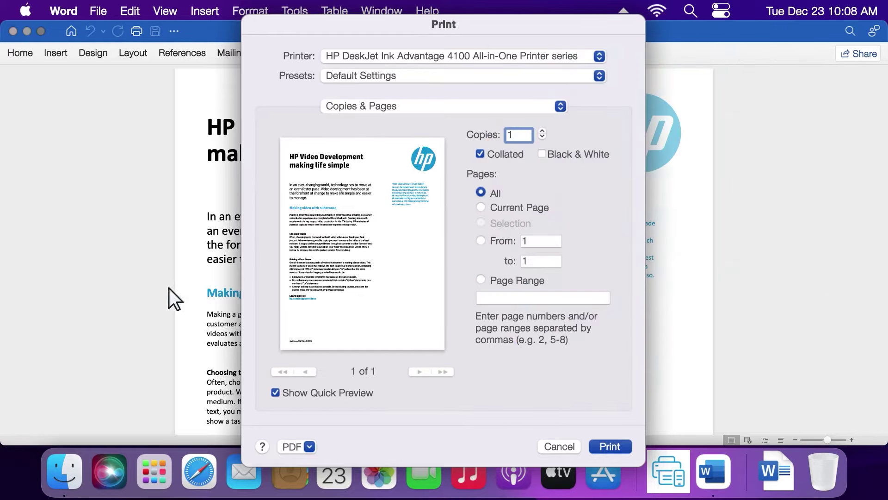
# Step: Keep the Default Settings preset and show the list of print settings panels
pyautogui.click(601, 77)
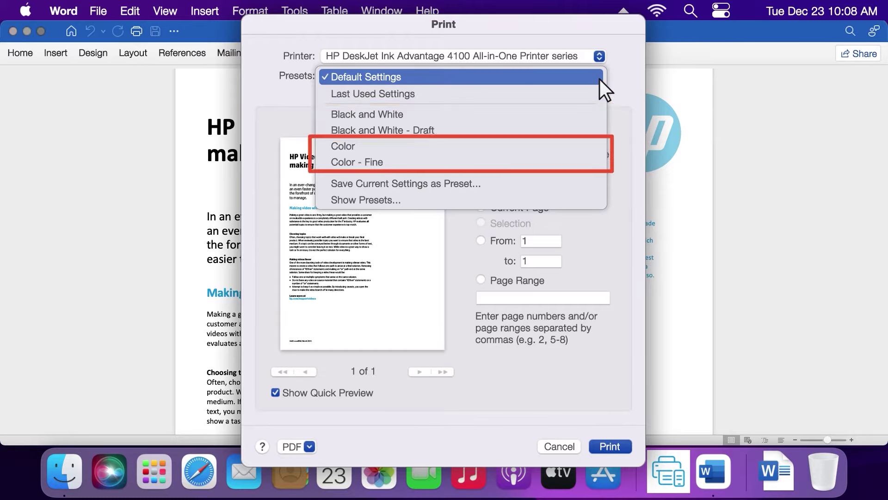
pyautogui.click(600, 79)
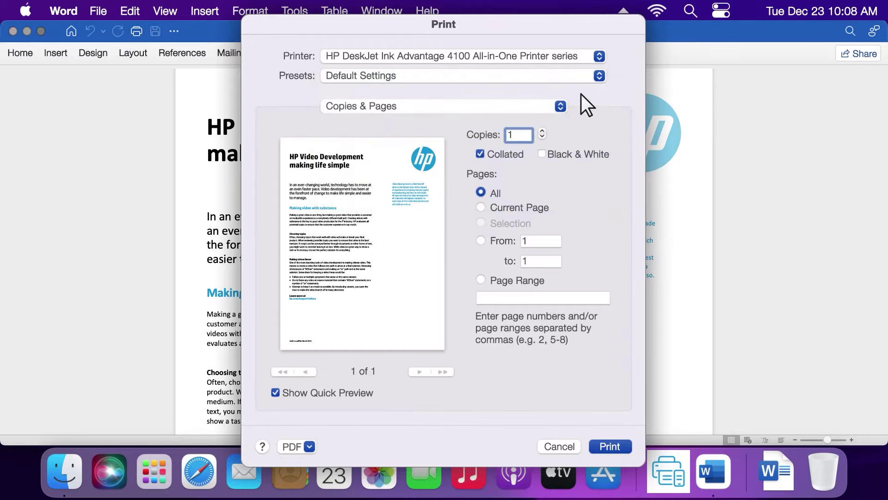
pyautogui.click(561, 108)
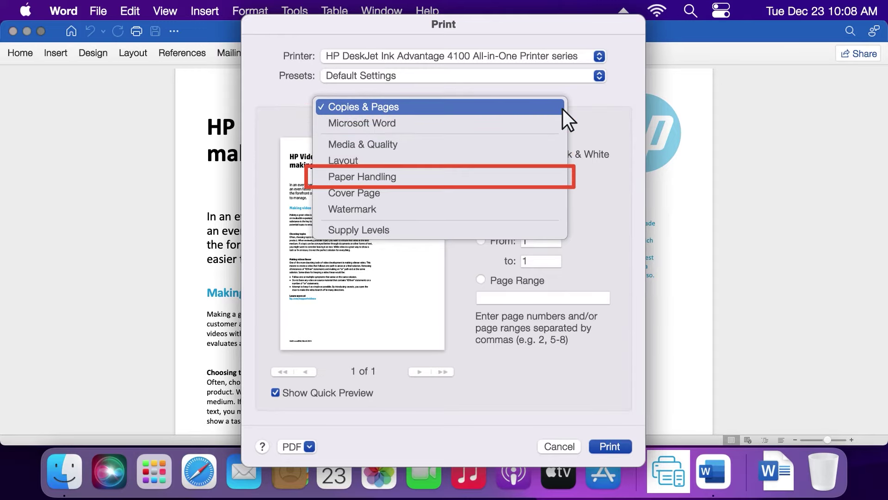
pyautogui.click(412, 110)
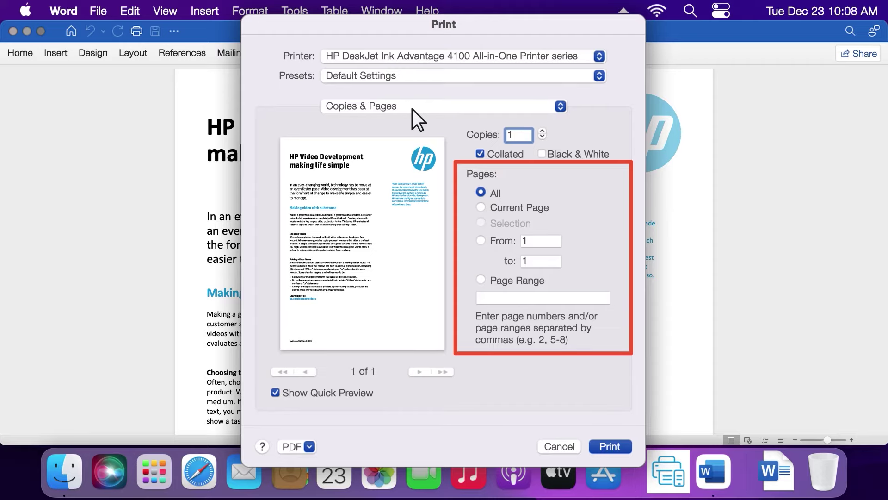
pyautogui.click(412, 109)
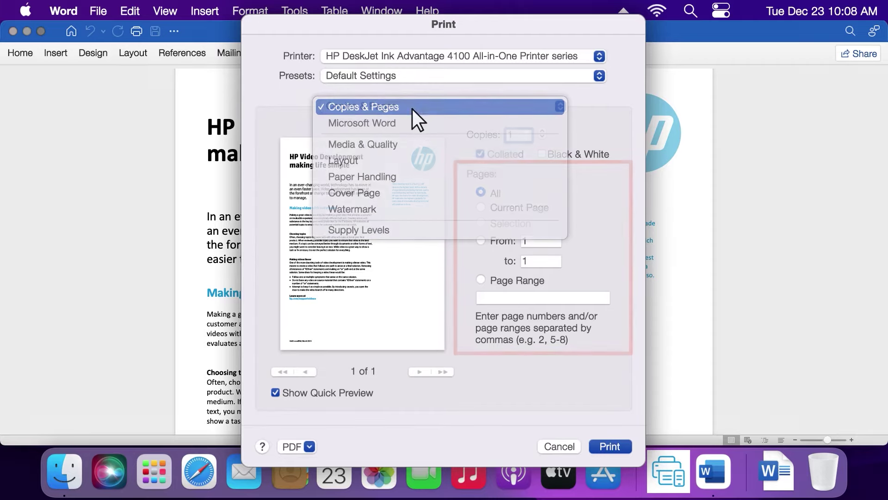
# Step: Show the Media & Quality panel and keep Auto Select as the paper type
pyautogui.click(413, 144)
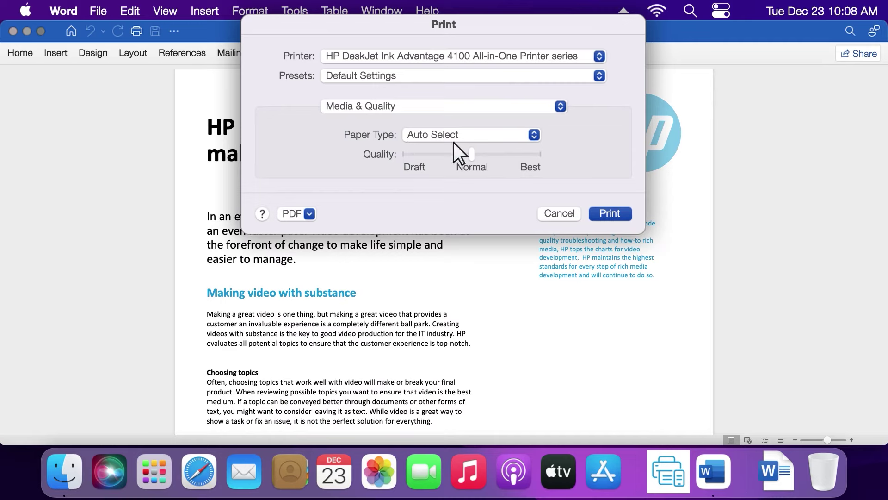
pyautogui.click(537, 138)
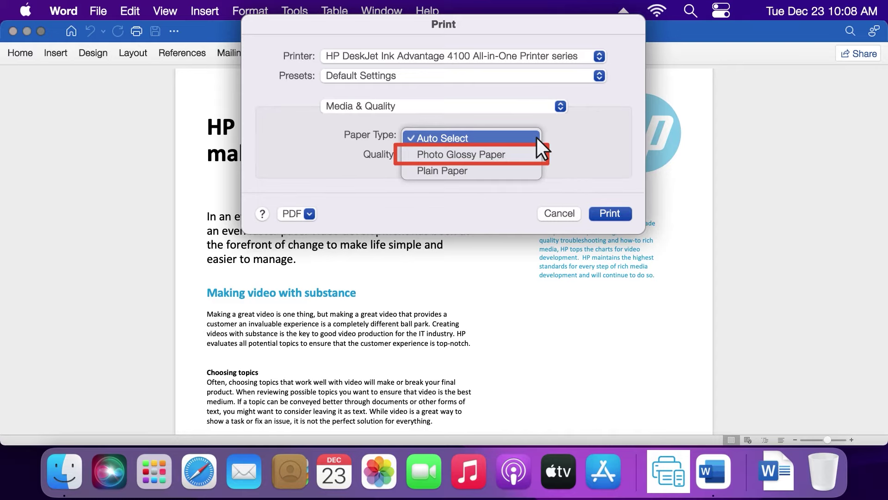
pyautogui.click(536, 136)
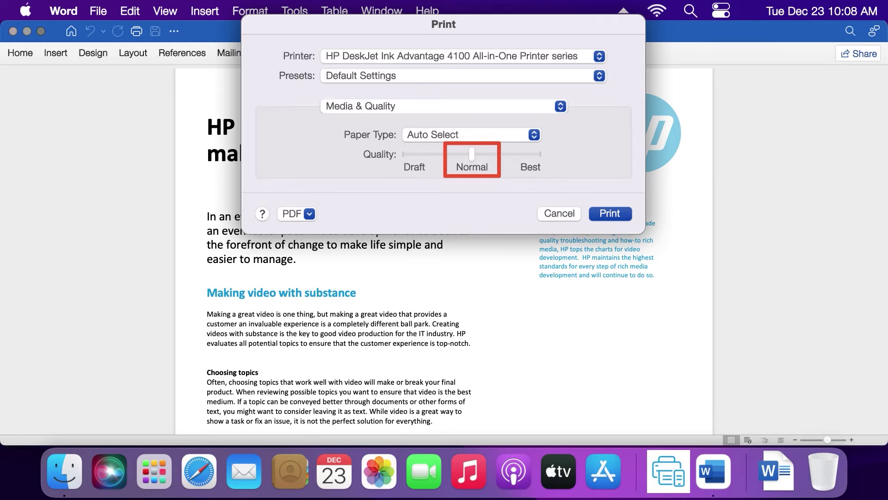
# Step: Show the Layout panel: 1 page per sheet, no border, two-sided off
pyautogui.click(413, 105)
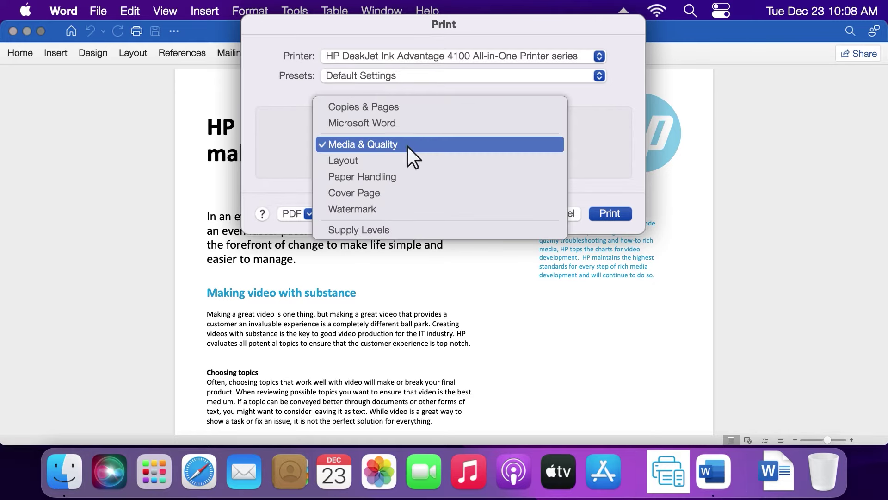
pyautogui.click(364, 161)
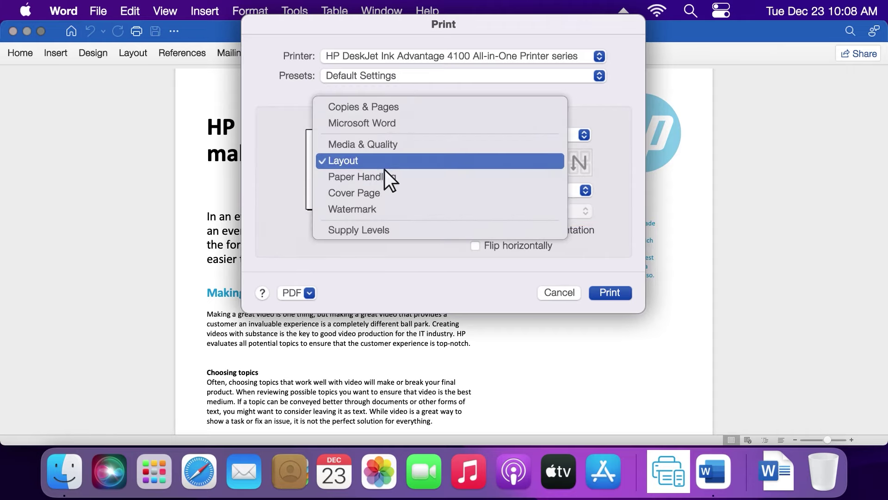
# Step: Show the Paper Handling panel: all pages, automatic order, scaled to US Letter
pyautogui.click(404, 177)
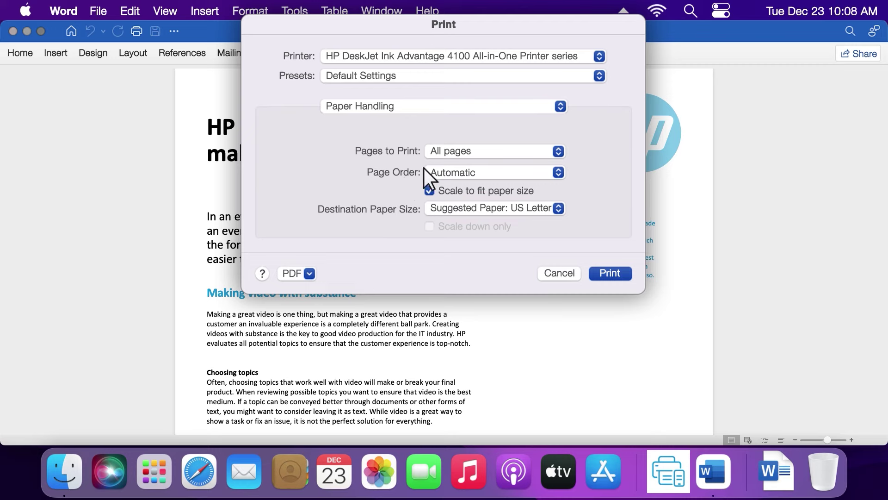
# Step: Open the Presets list, with Default Settings still checked
pyautogui.click(600, 77)
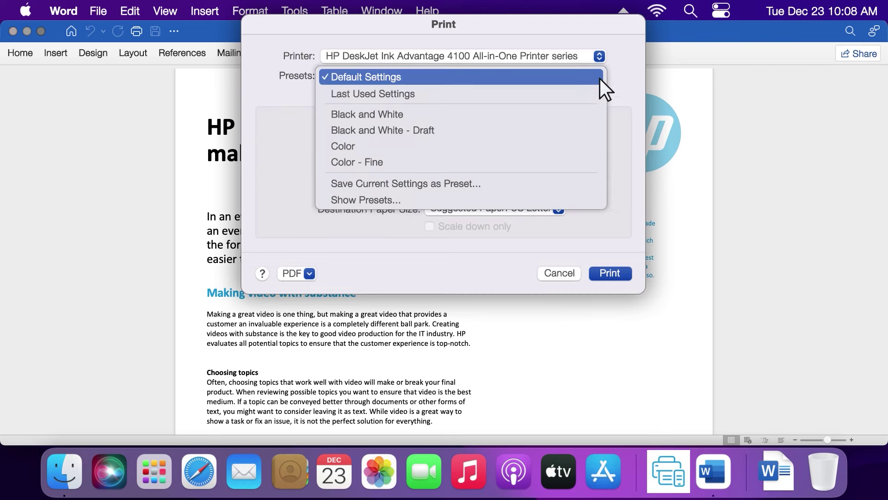